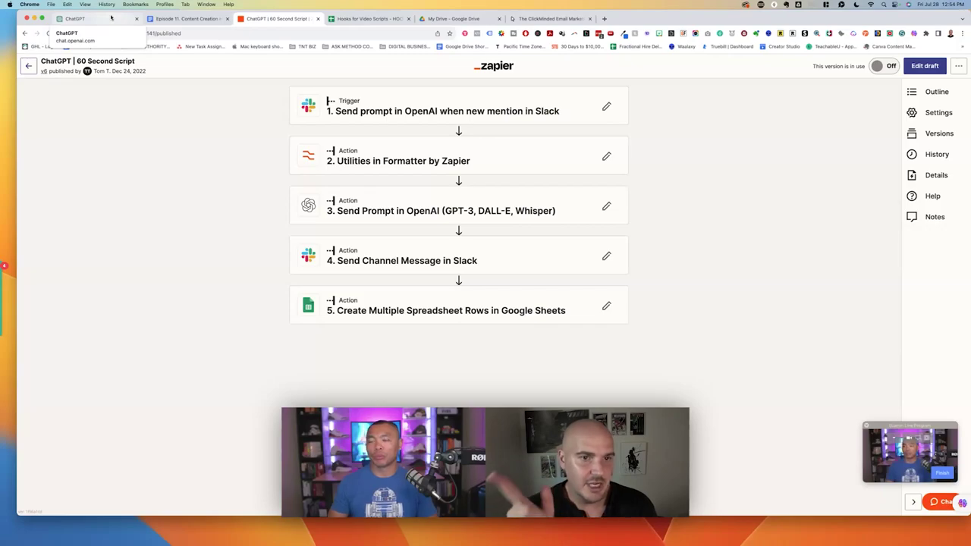
Step: Switch from the Zapier editor to the ChatGPT conversation tab
left_click(111, 17)
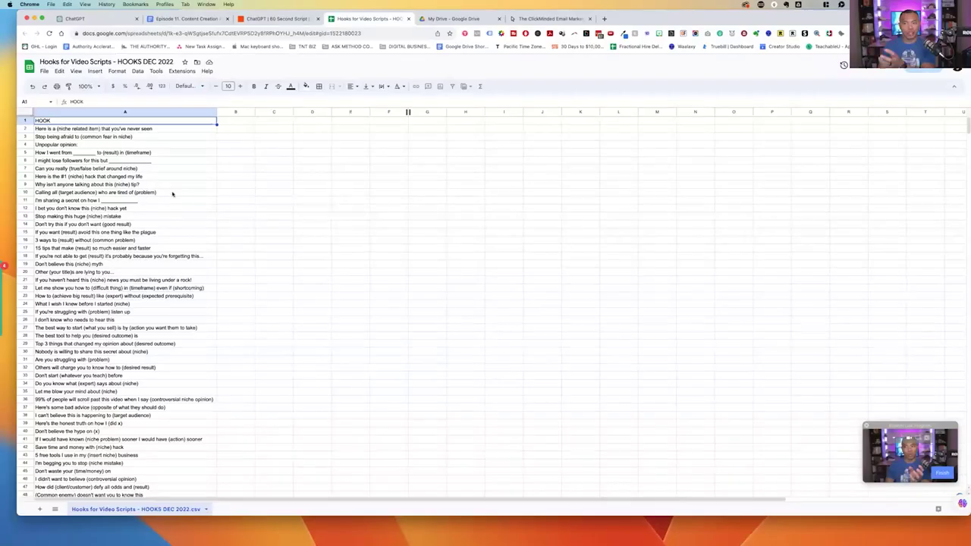
scroll(173, 208, "down", 15)
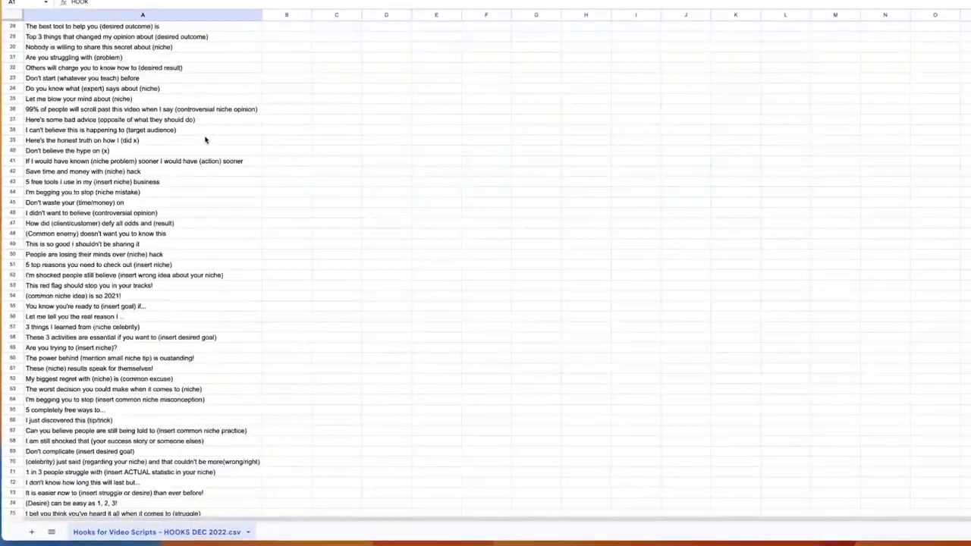
scroll(205, 139, "down", 5)
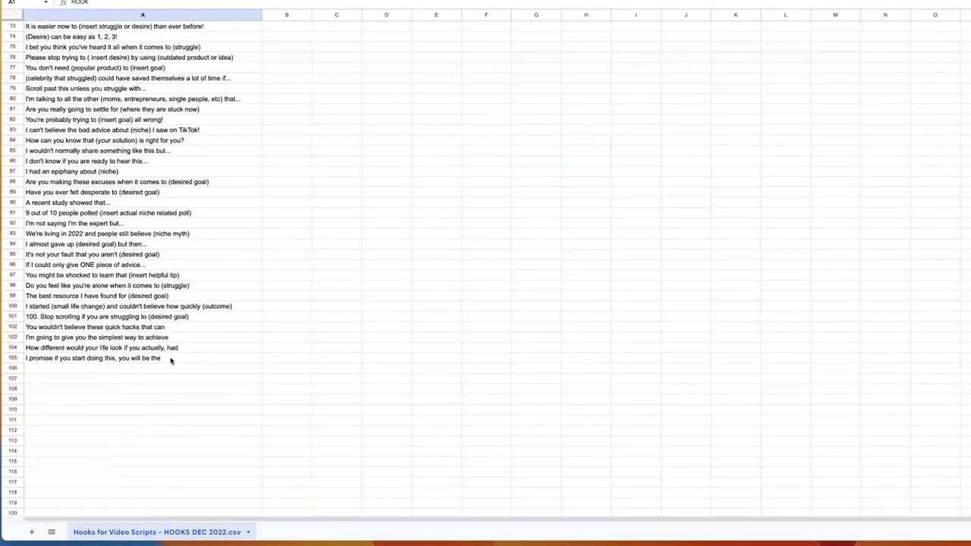
scroll(176, 364, "up", 20)
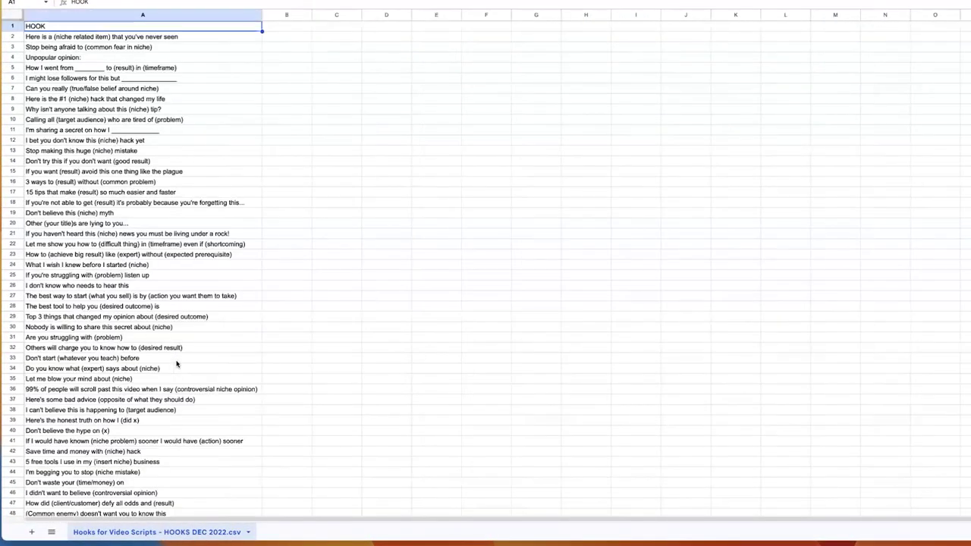
scroll(177, 364, "down", 1)
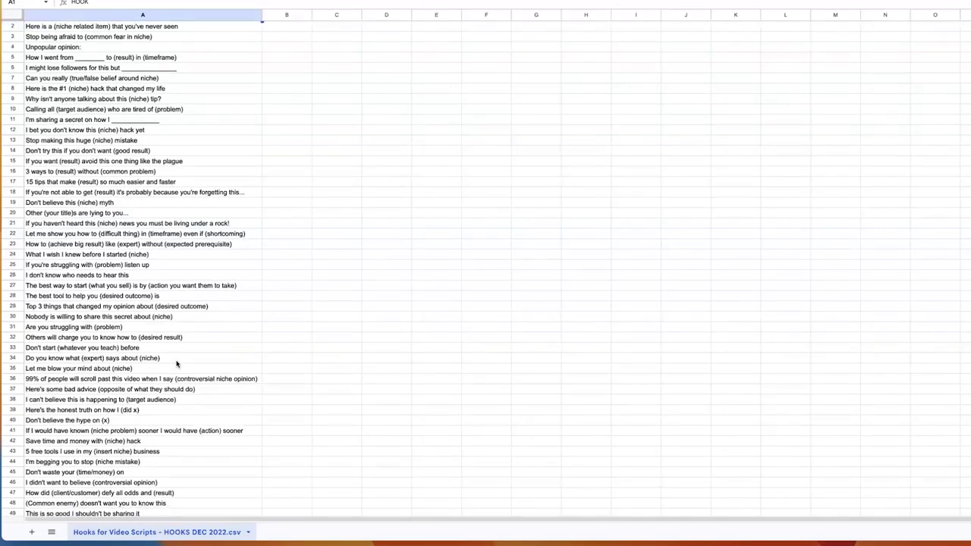
scroll(177, 364, "down", 10)
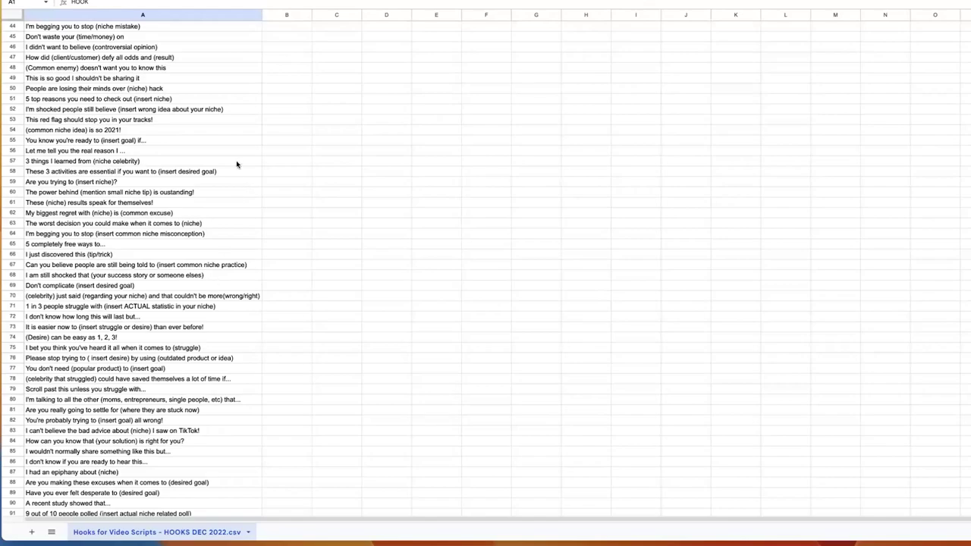
scroll(237, 164, "up", 10)
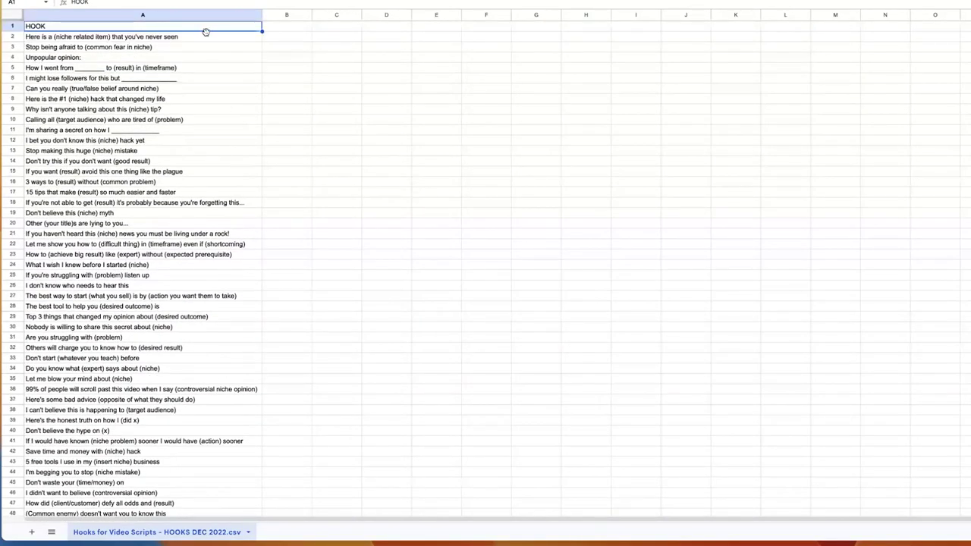
left_click(196, 39)
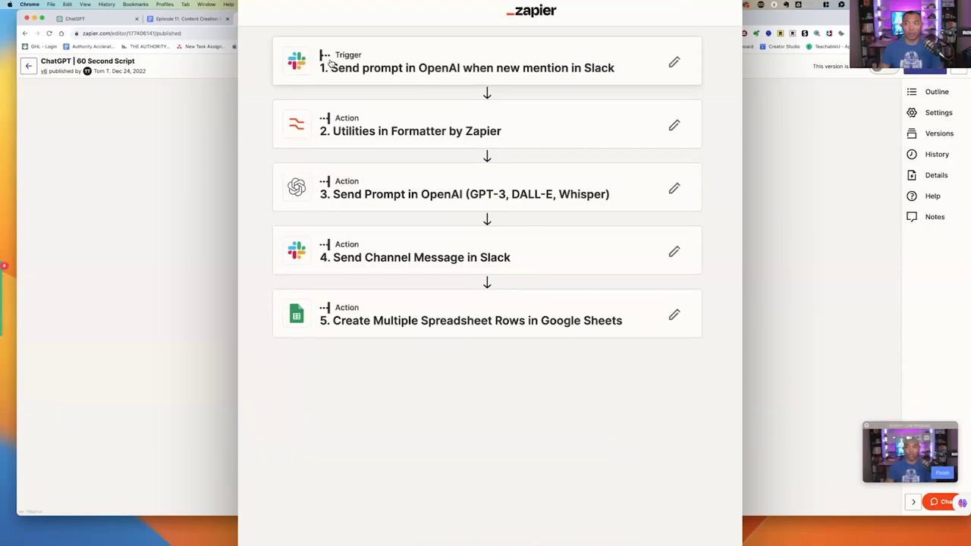
Step: Review the OpenAI step: text-davinci-003 model, temperature 0.7, maximum length 300, and hook-based prompt
left_click(331, 65)
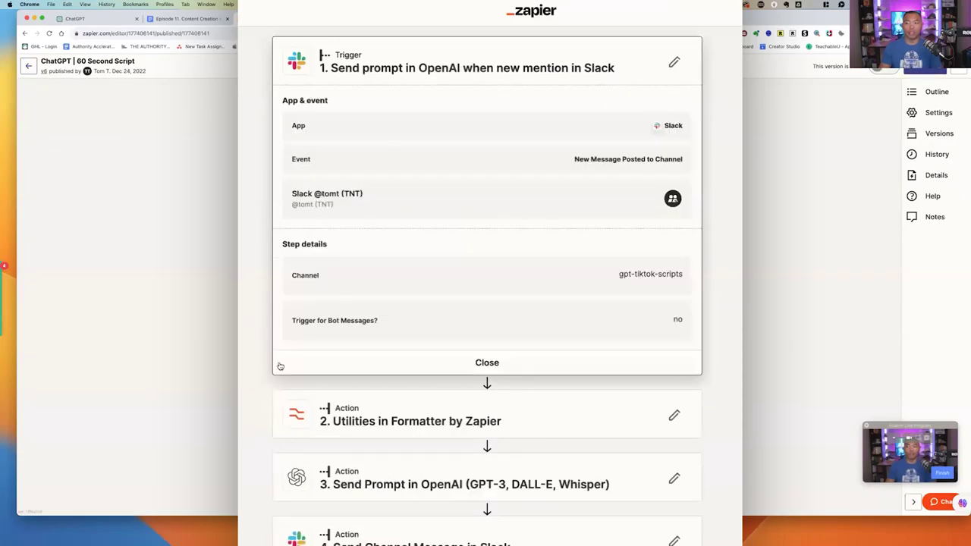
scroll(350, 412, "down", 2)
left_click(349, 412)
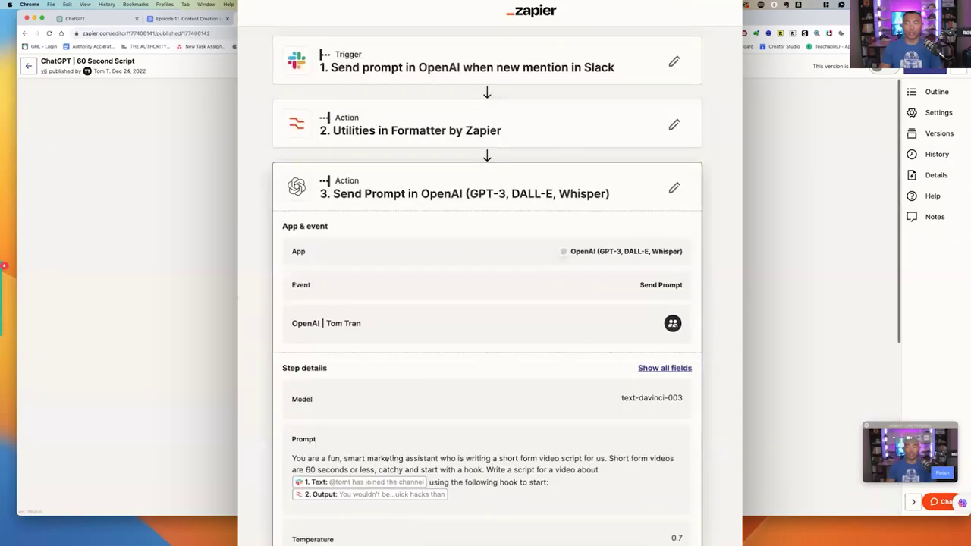
scroll(348, 413, "down", 3)
scroll(312, 393, "down", 2)
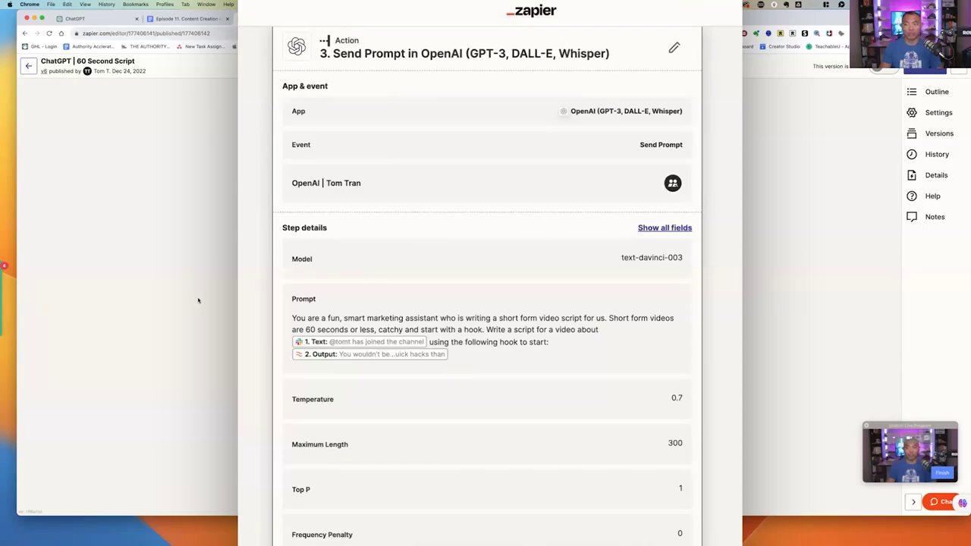
scroll(486, 303, "down", 1)
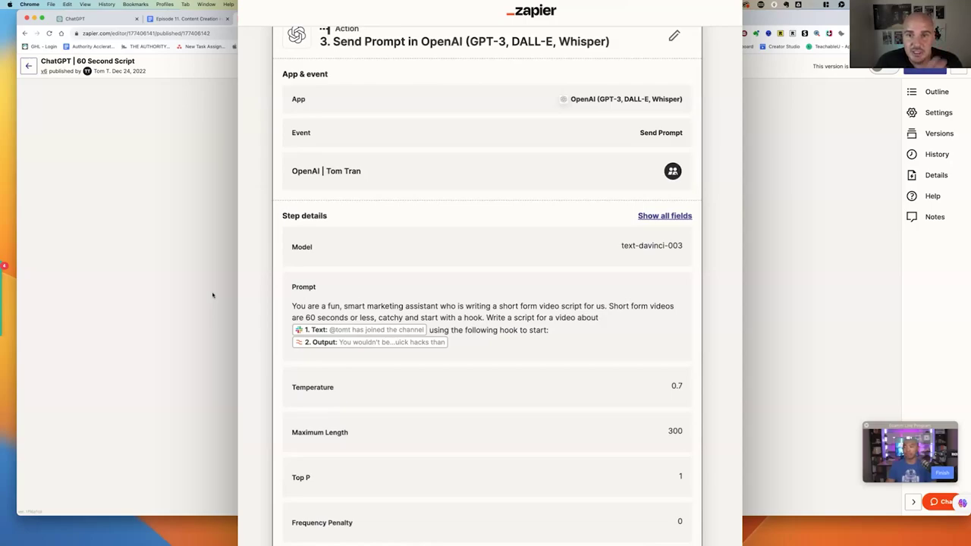
scroll(212, 295, "up", 3)
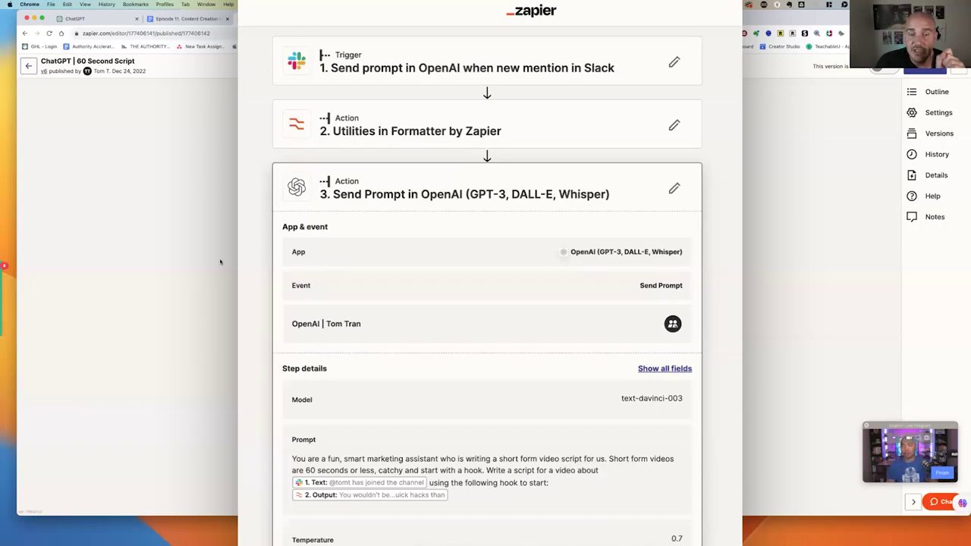
scroll(221, 258, "down", 1)
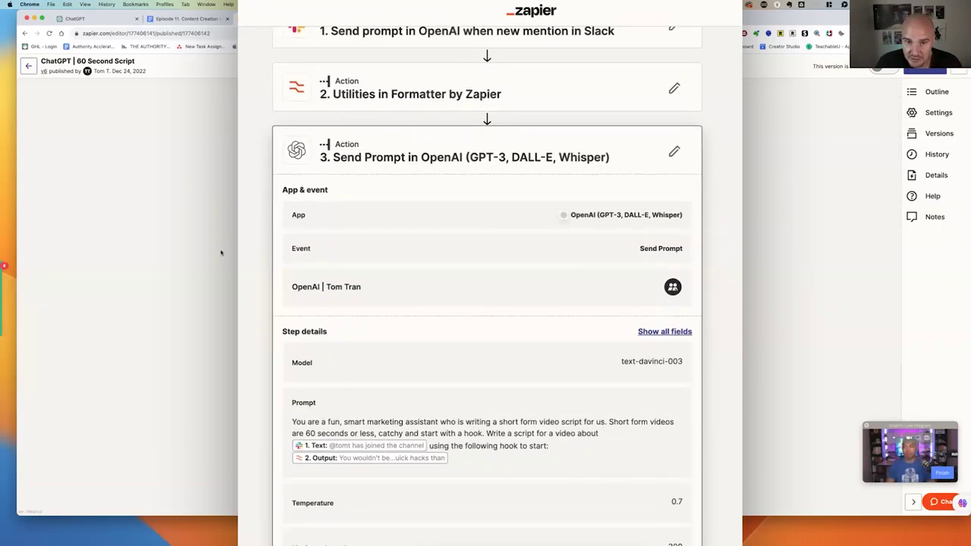
scroll(220, 253, "down", 1)
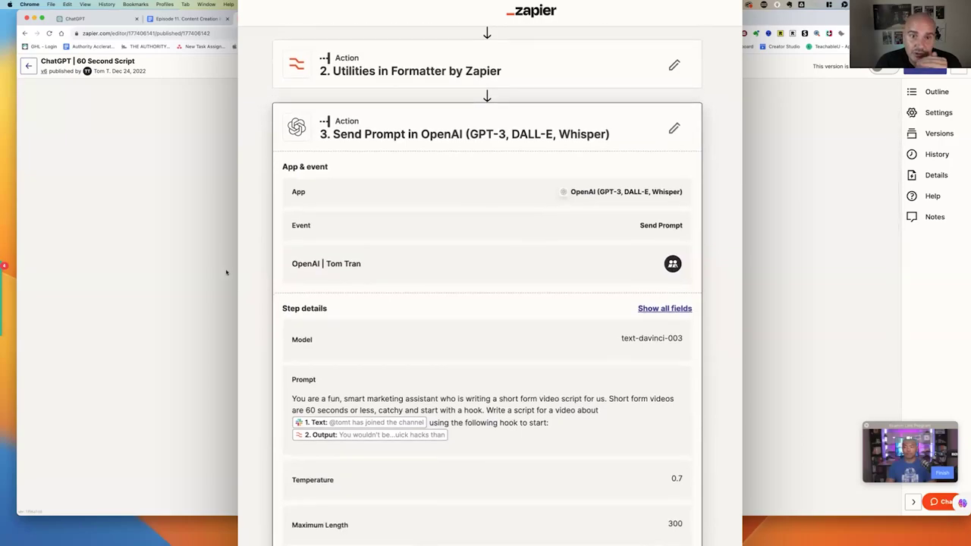
scroll(226, 272, "down", 1)
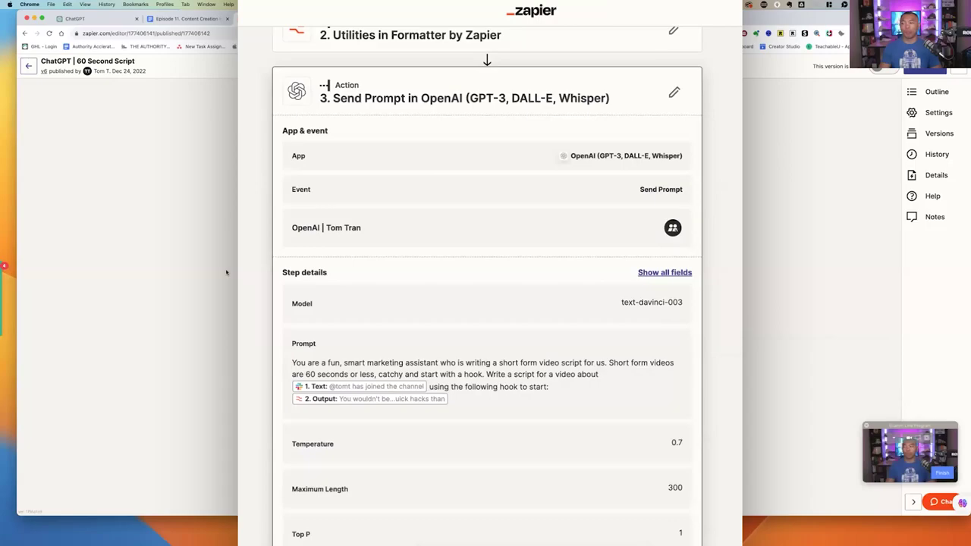
scroll(227, 273, "down", 5)
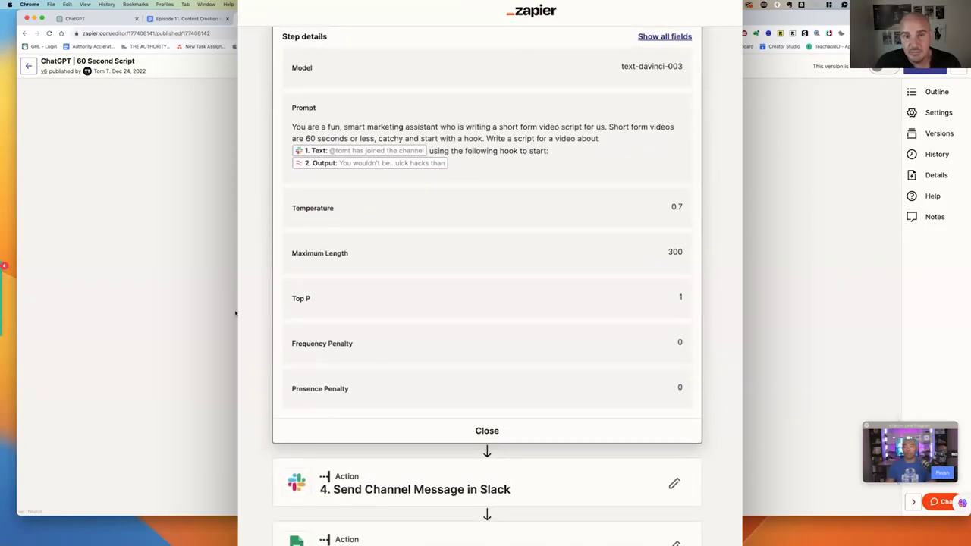
scroll(235, 313, "down", 2)
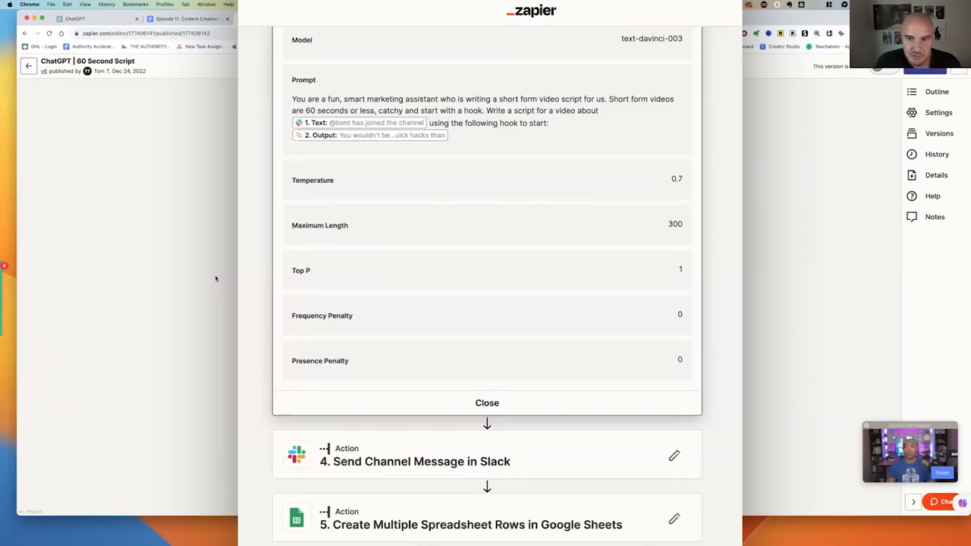
scroll(216, 278, "up", 2)
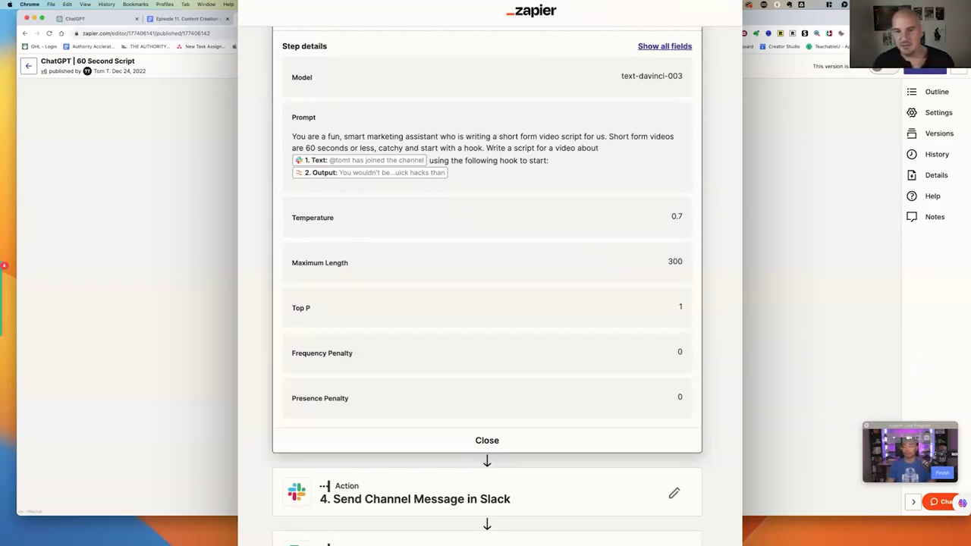
scroll(487, 289, "down", 1)
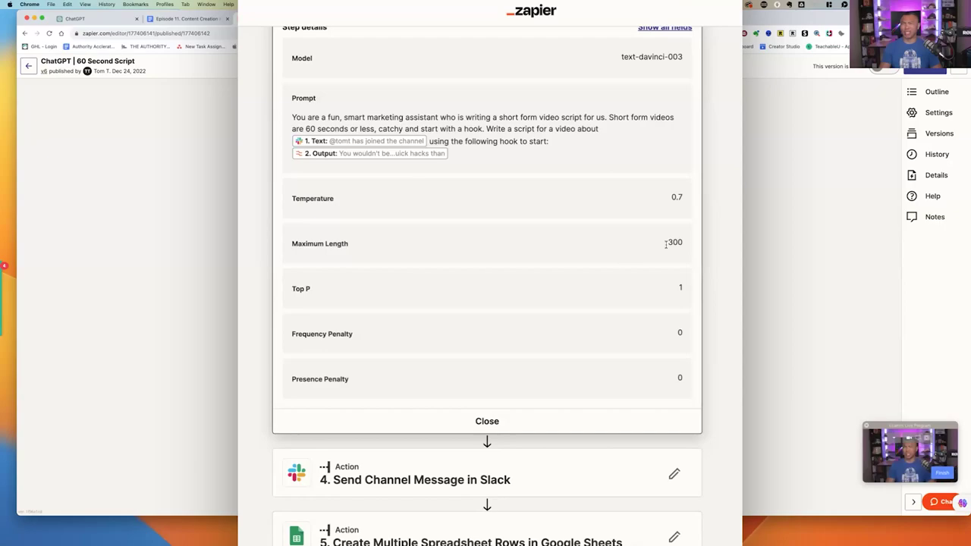
scroll(672, 241, "down", 1)
scroll(487, 286, "down", 1)
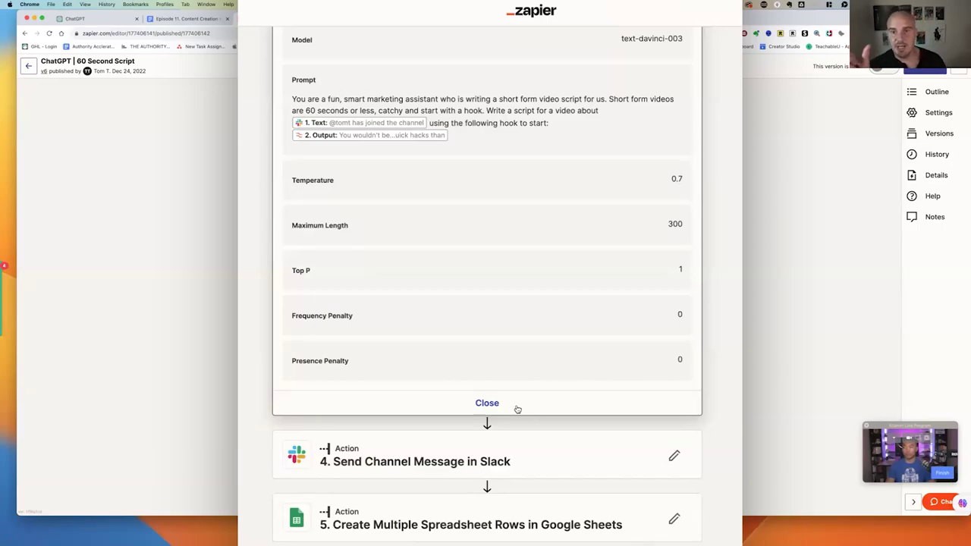
scroll(529, 223, "up", 5)
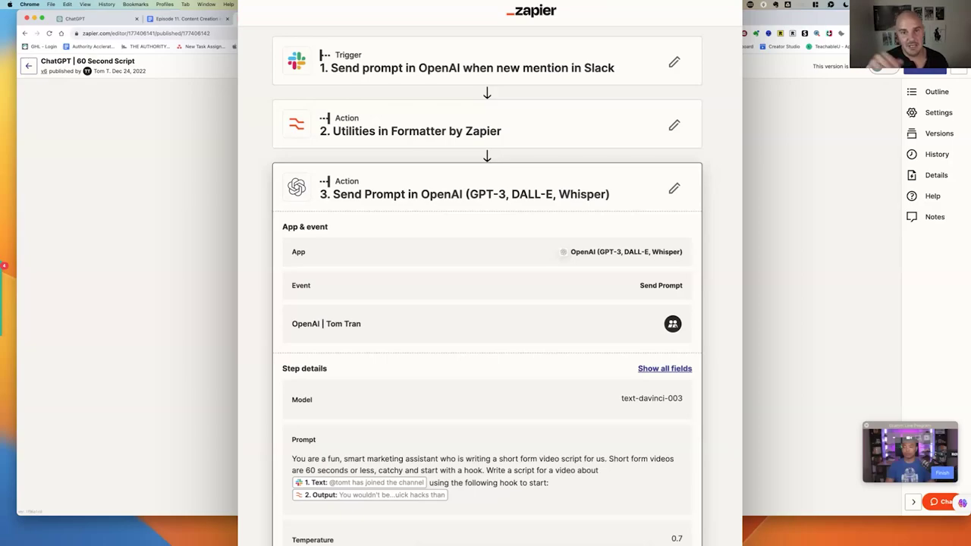
scroll(487, 303, "down", 5)
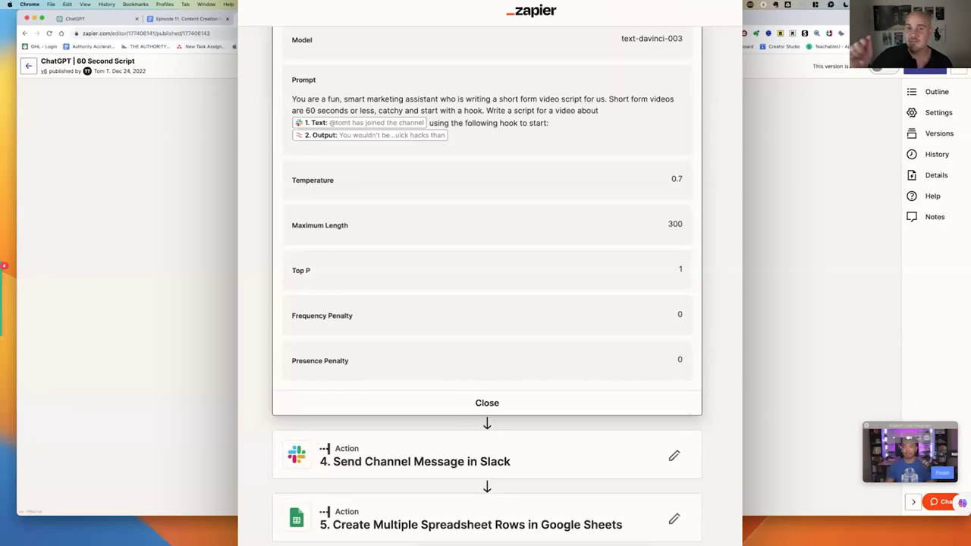
Step: Expand the Slack step that posts the OpenAI response to gpt-tiktok-scripts and review it
left_click(536, 450)
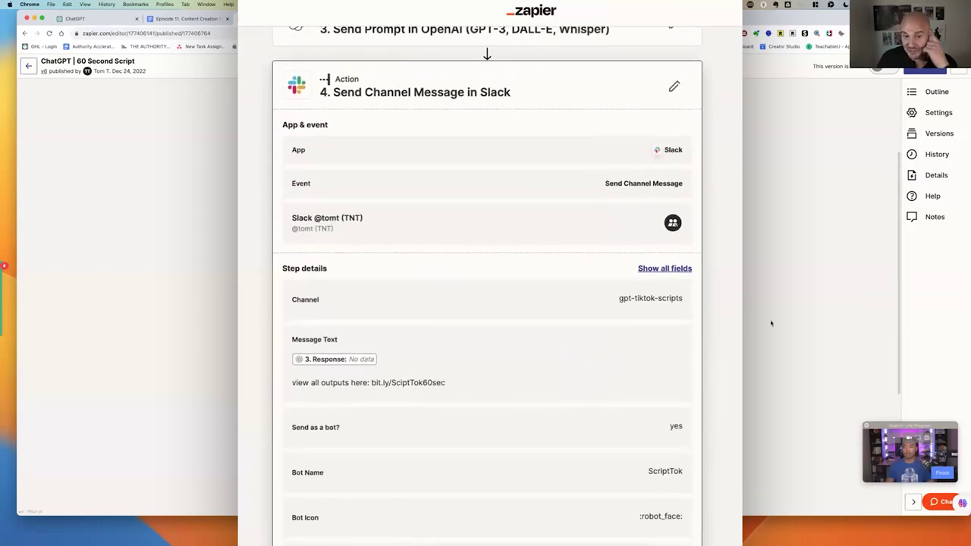
scroll(770, 323, "down", 1)
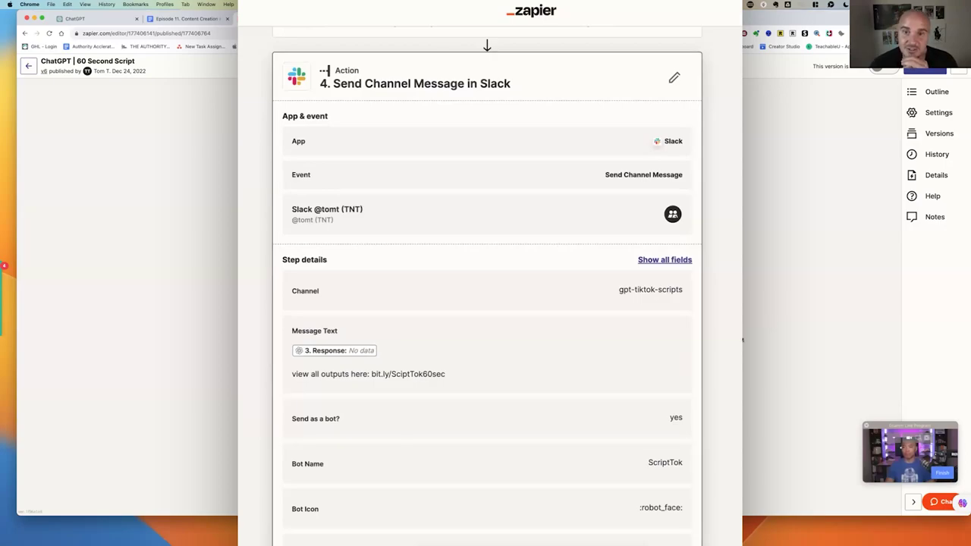
scroll(742, 339, "up", 5)
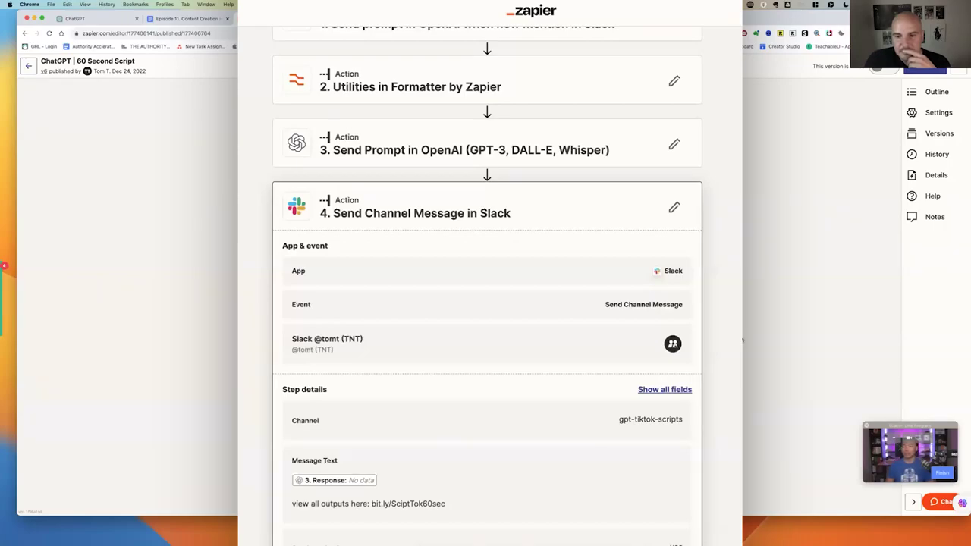
Step: Review the Slack step's bot settings: name ScriptTok, :robot_face: icon, zap link, no channel broadcast
scroll(742, 340, "down", 1)
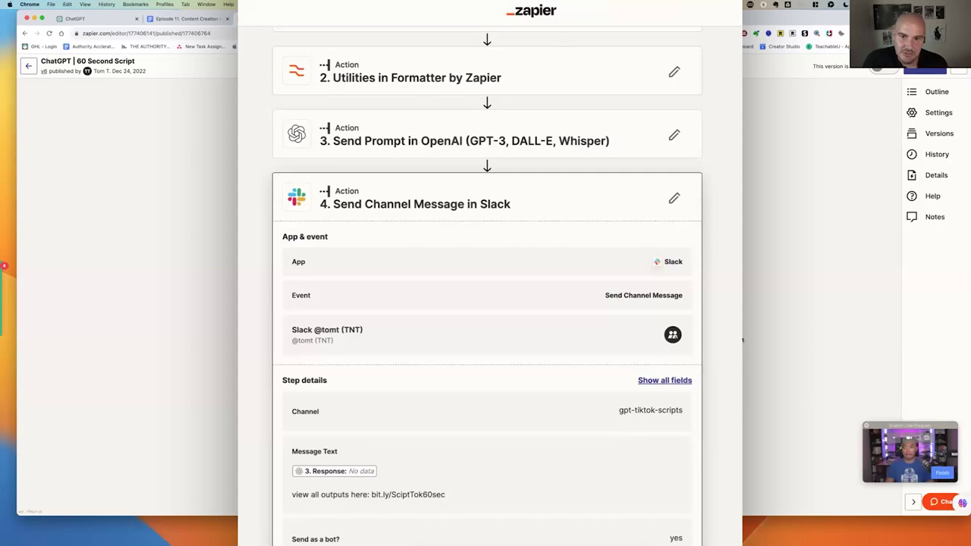
scroll(743, 340, "down", 1)
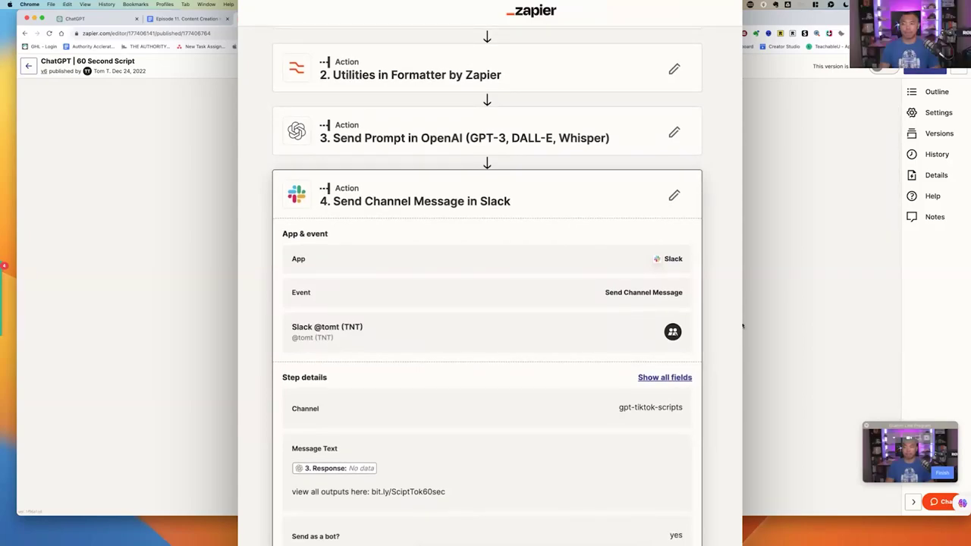
scroll(742, 326, "down", 2)
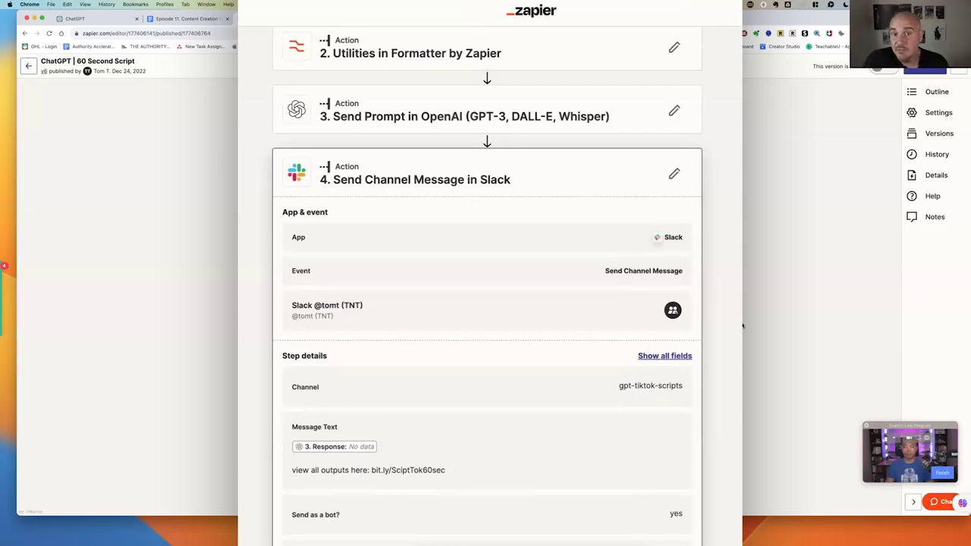
scroll(742, 326, "down", 5)
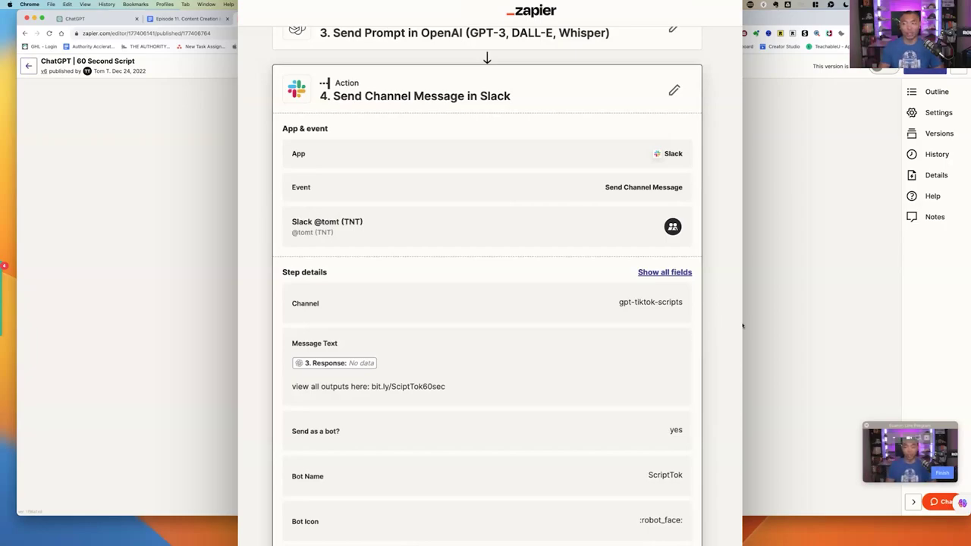
scroll(741, 326, "down", 5)
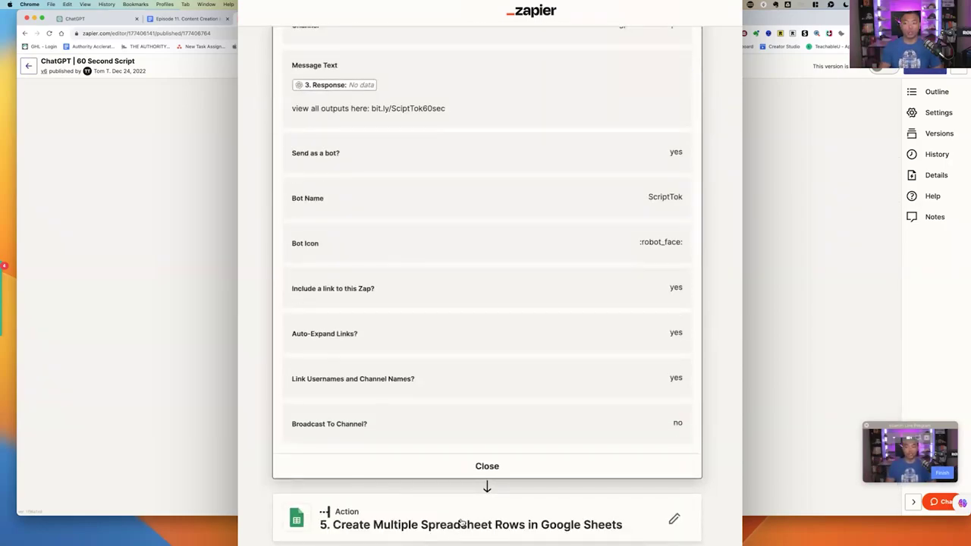
left_click(461, 523)
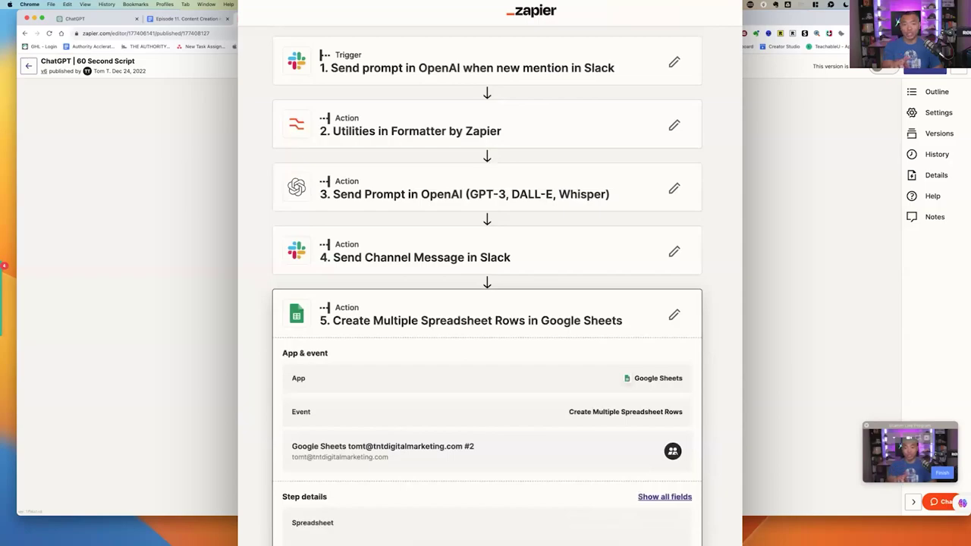